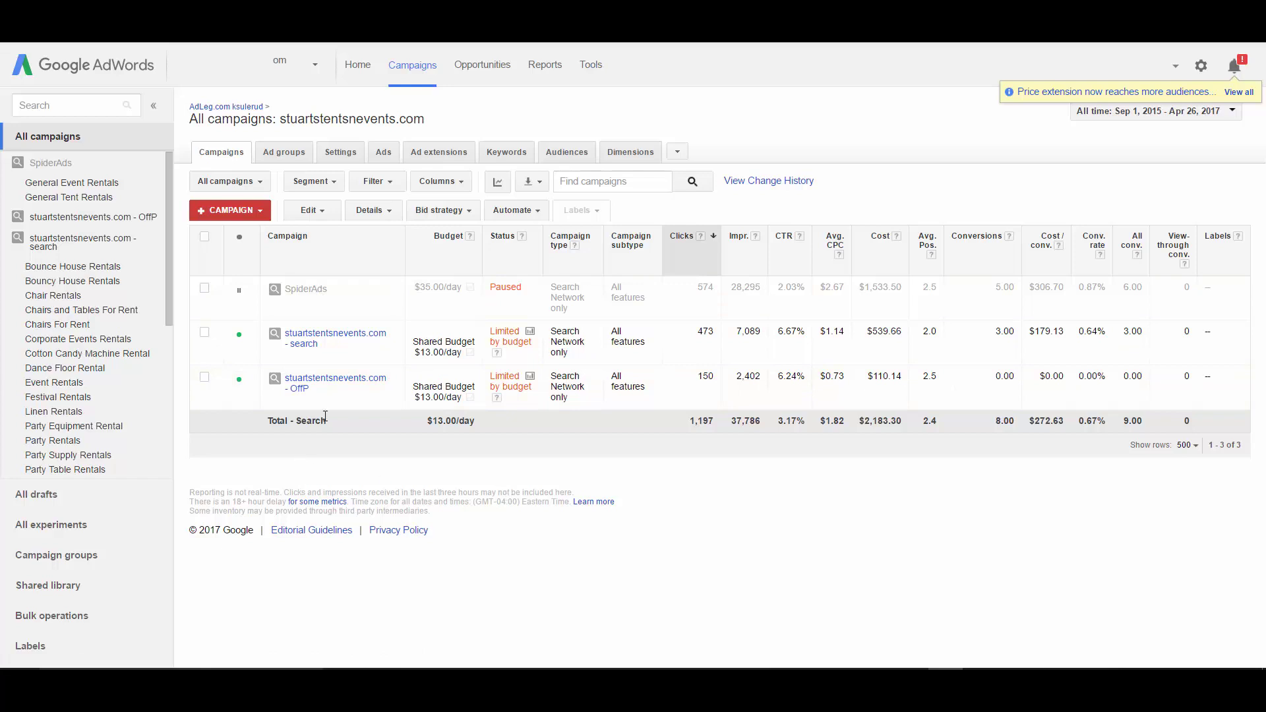
Step: Open the SpiderAds campaign from All campaigns to list its ad groups
click(321, 295)
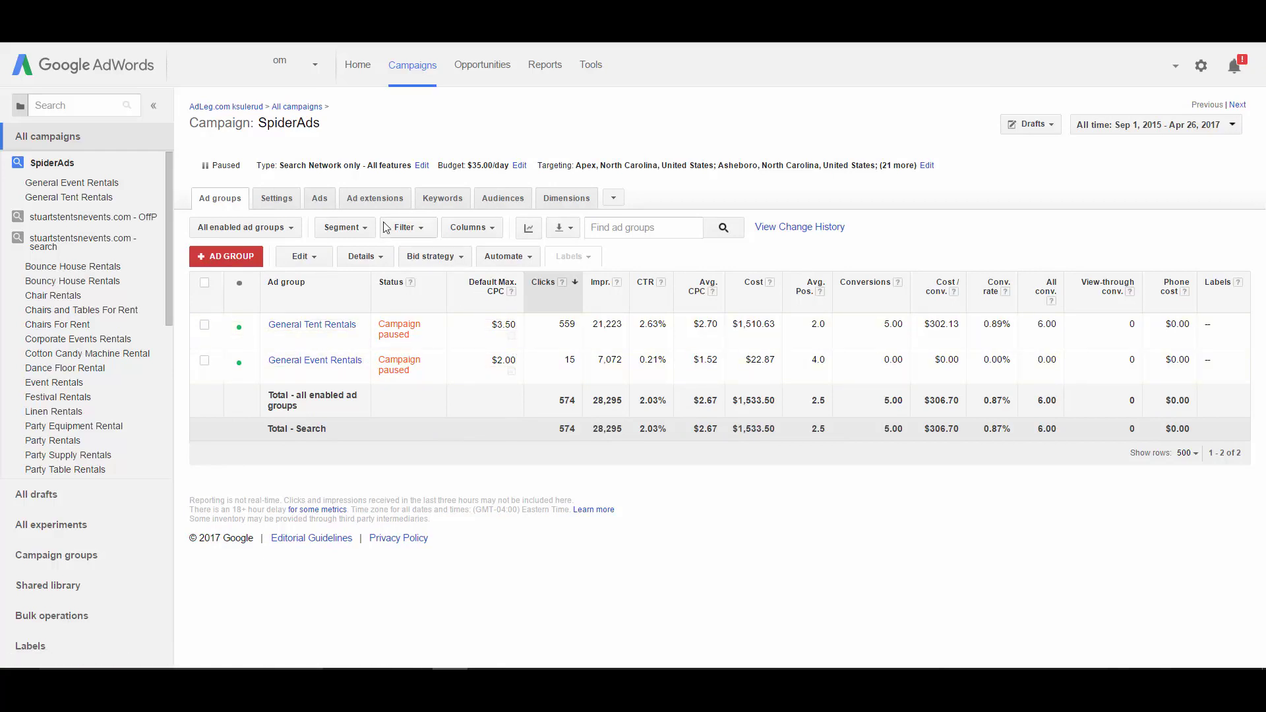
Step: Show the SpiderAds Search terms report under the Keywords tab
click(447, 203)
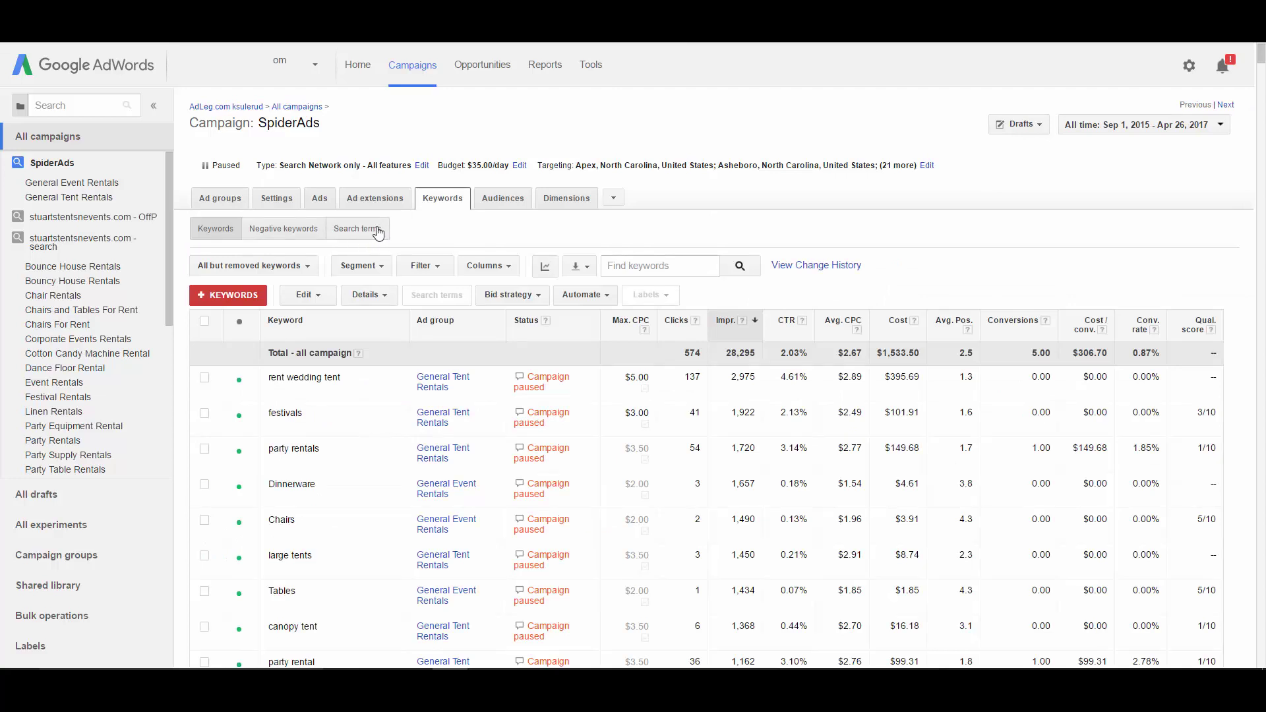
click(376, 231)
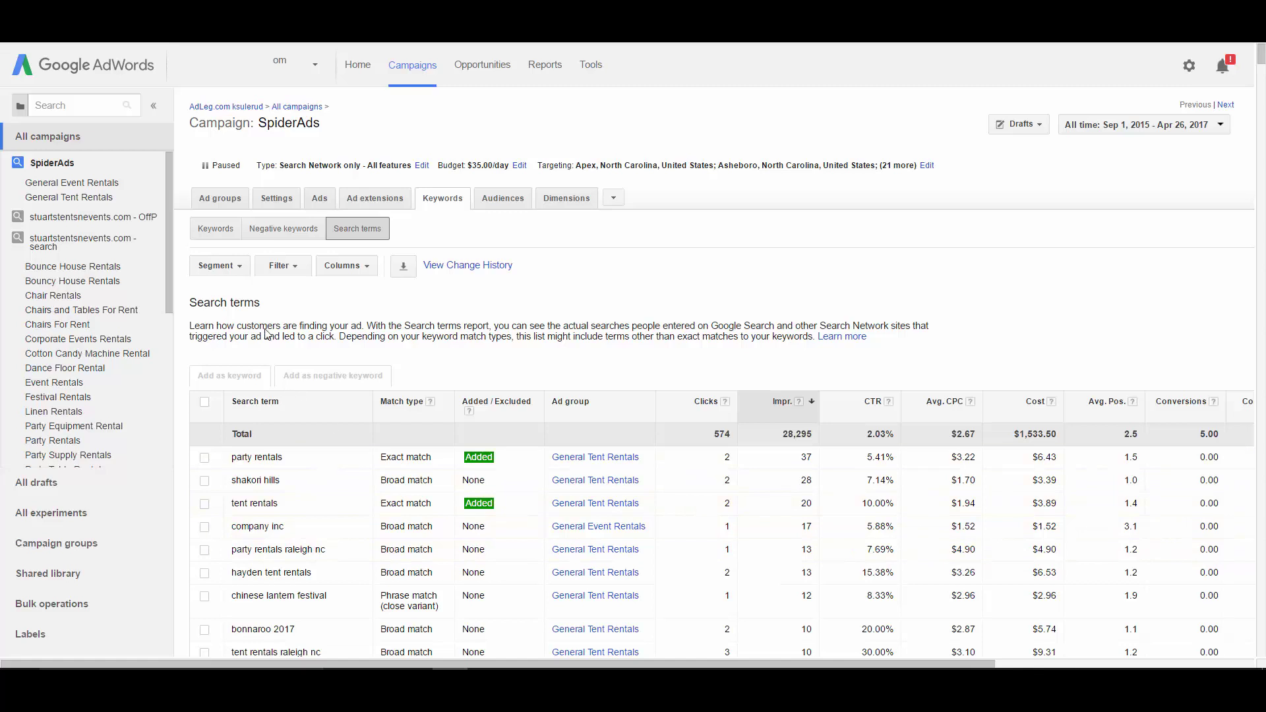
Step: Add the Keyword attribute column to the report, reorder it, and apply the new column set
click(361, 269)
click(360, 288)
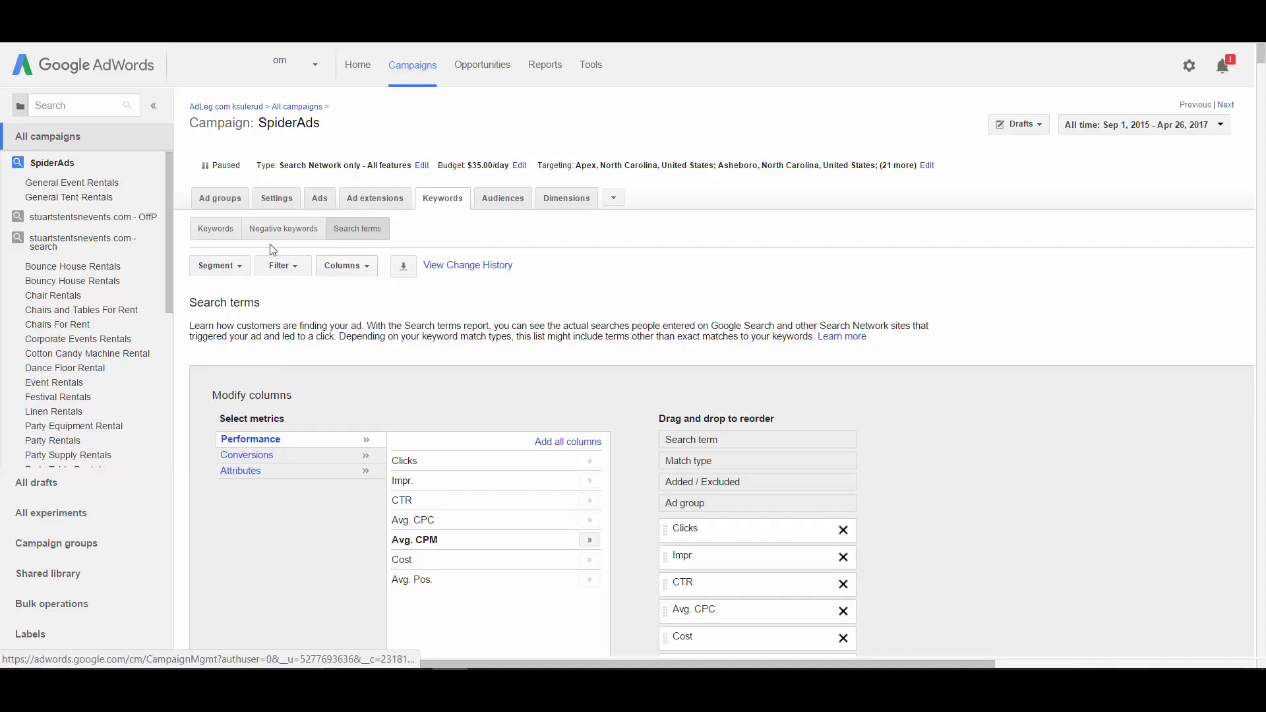
click(251, 478)
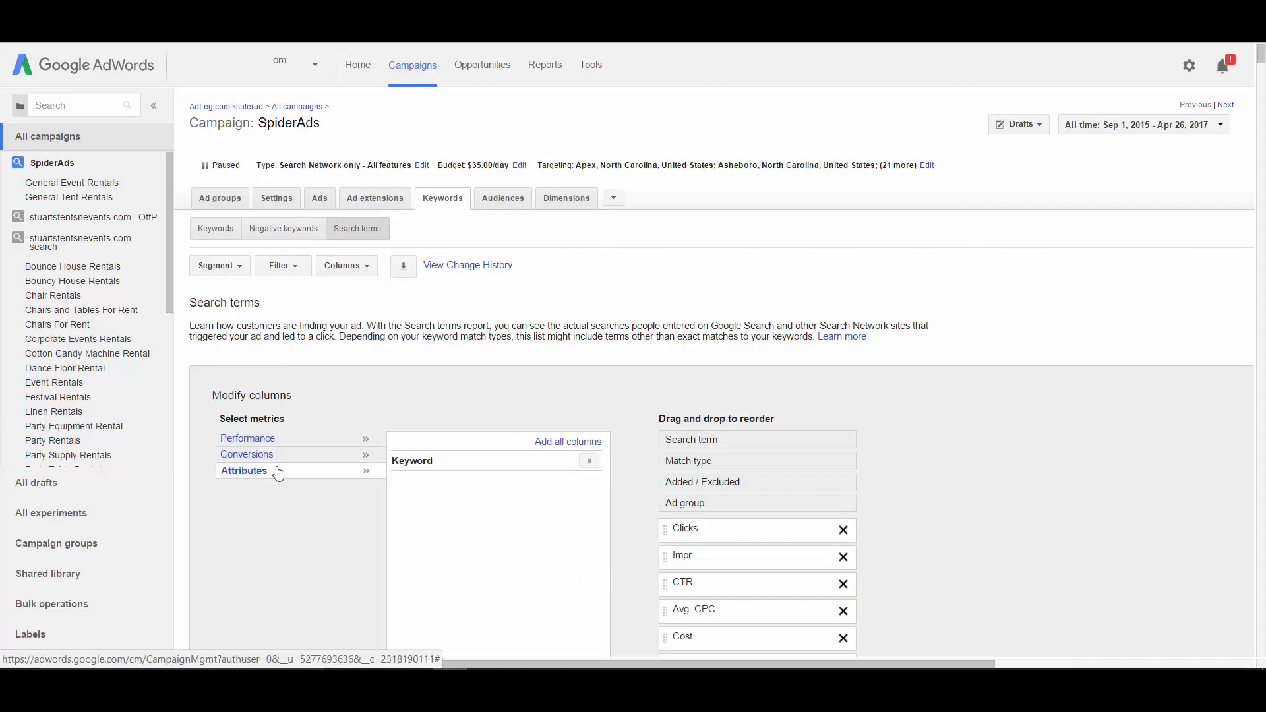
click(590, 463)
scroll(816, 480, down, 4)
drag(728, 554, 718, 245)
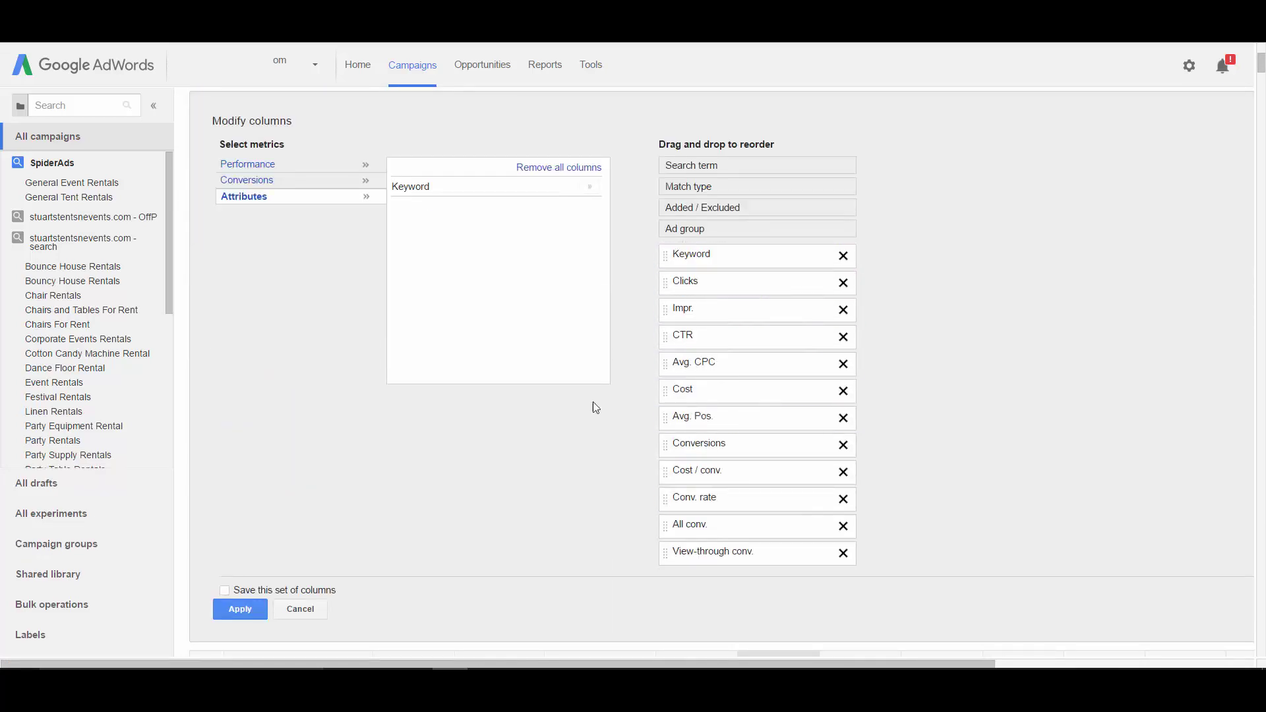
click(236, 611)
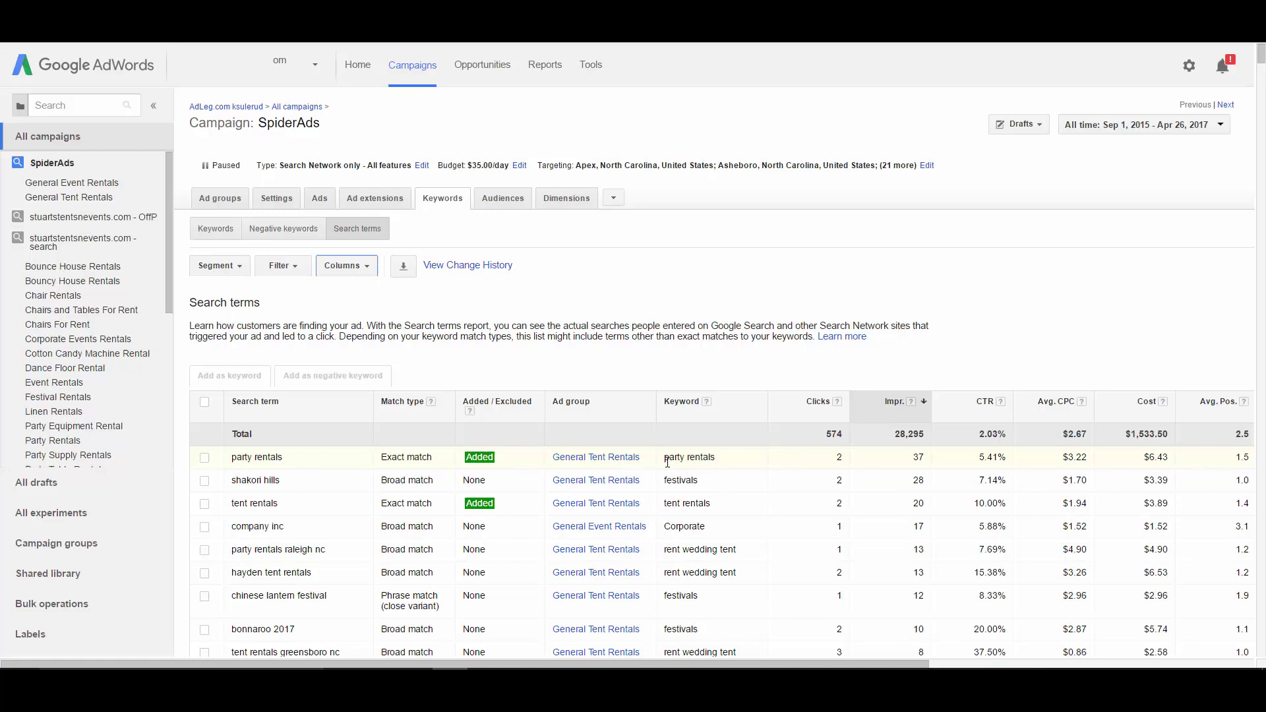
drag(664, 458, 717, 460)
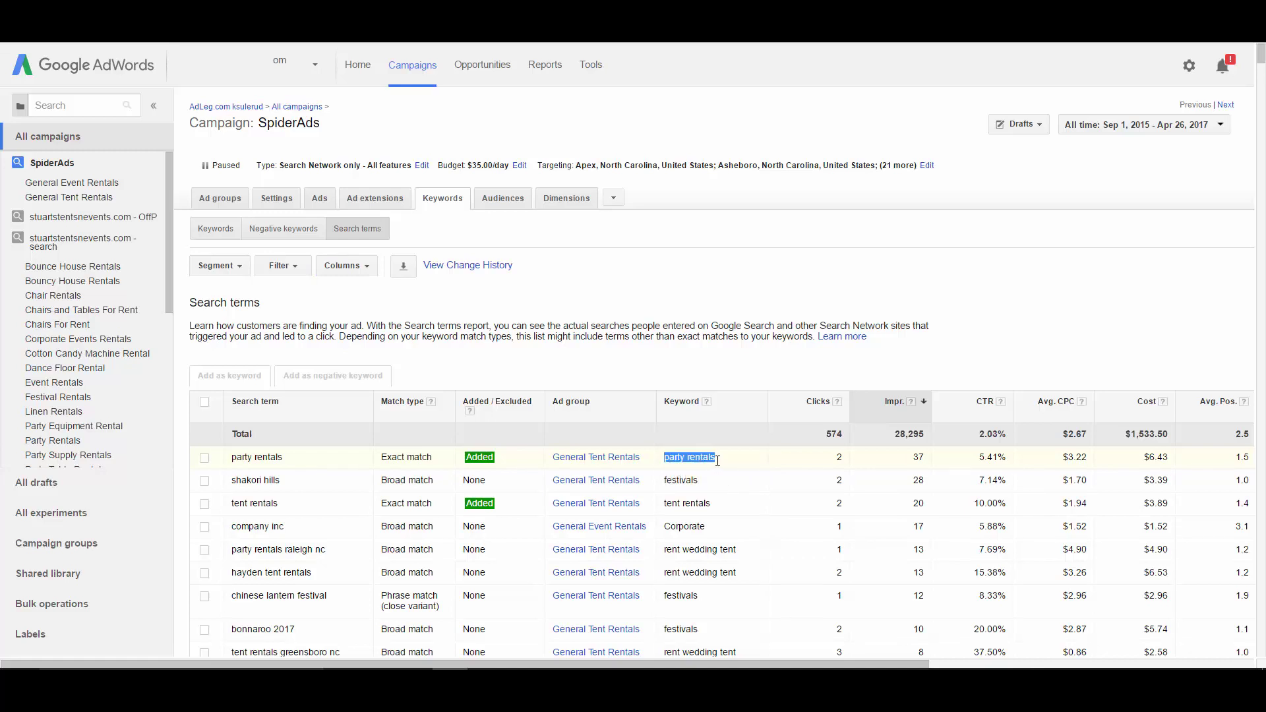
click(235, 462)
drag(874, 664, 999, 665)
scroll(1183, 650, right, 5)
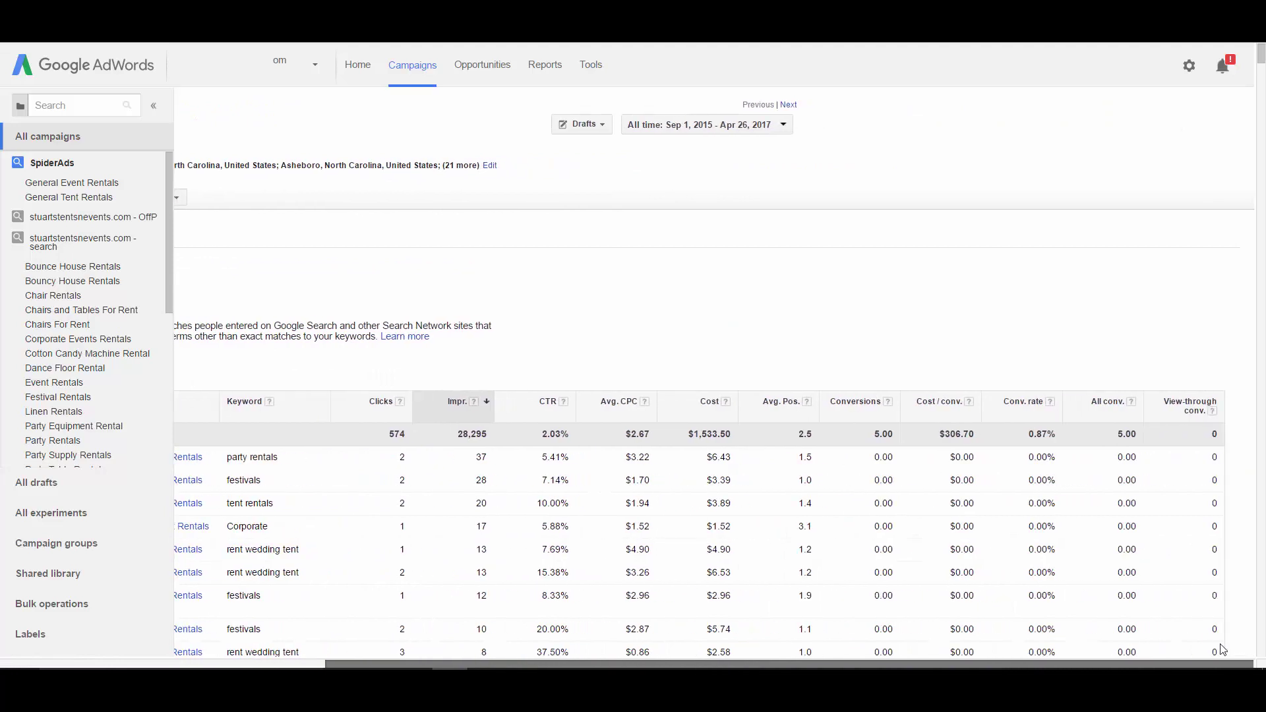
scroll(1167, 650, left, 6)
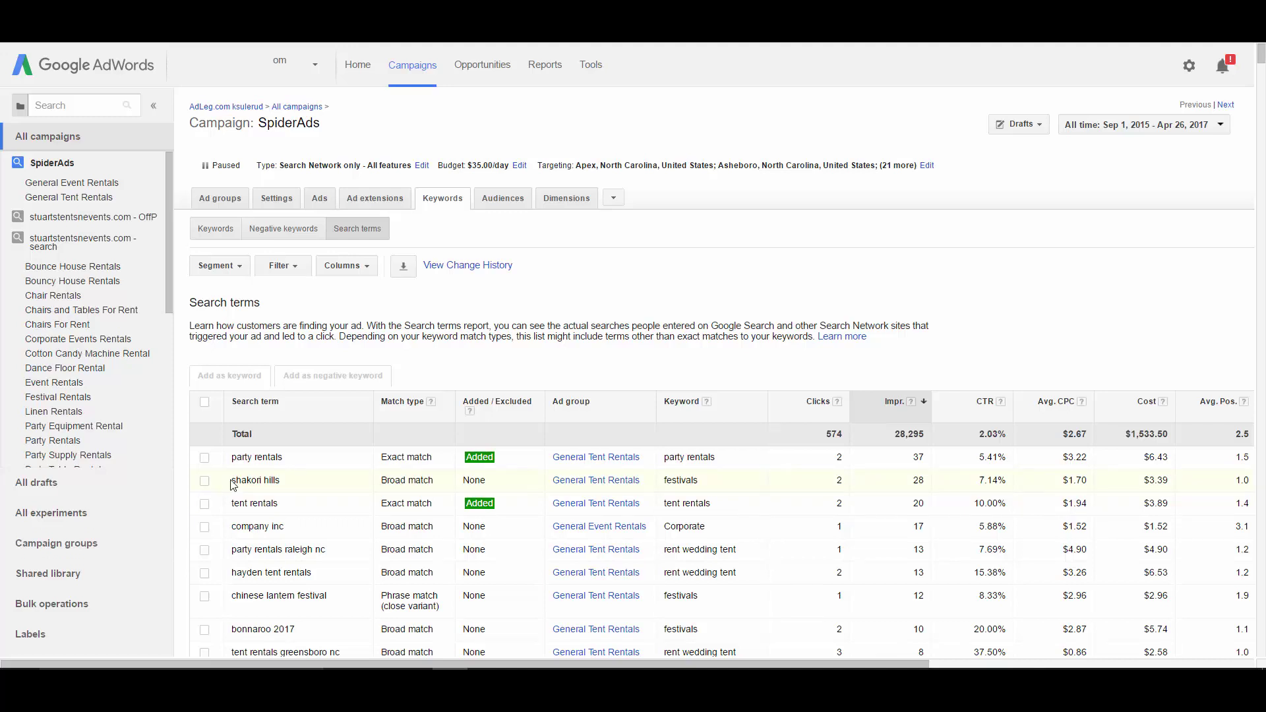
drag(233, 480, 277, 484)
click(666, 482)
right_click(242, 488)
click(353, 488)
drag(665, 480, 700, 479)
drag(680, 479, 681, 485)
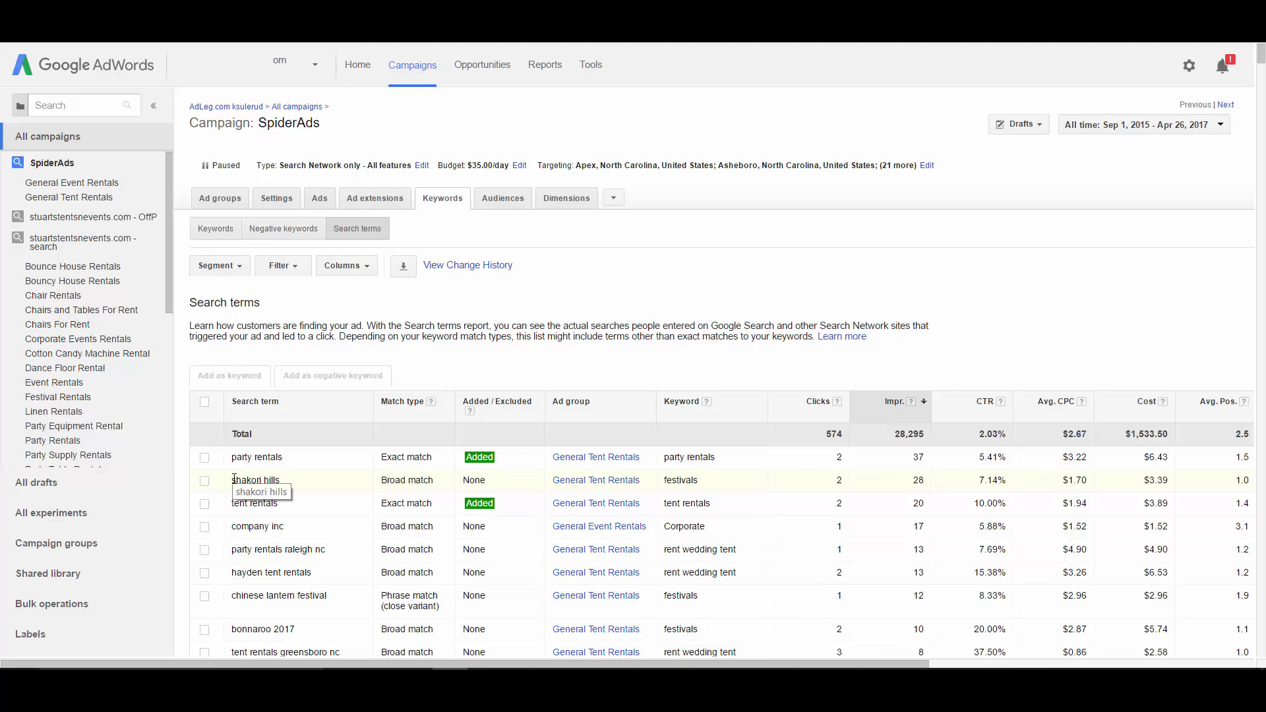
drag(233, 479, 282, 480)
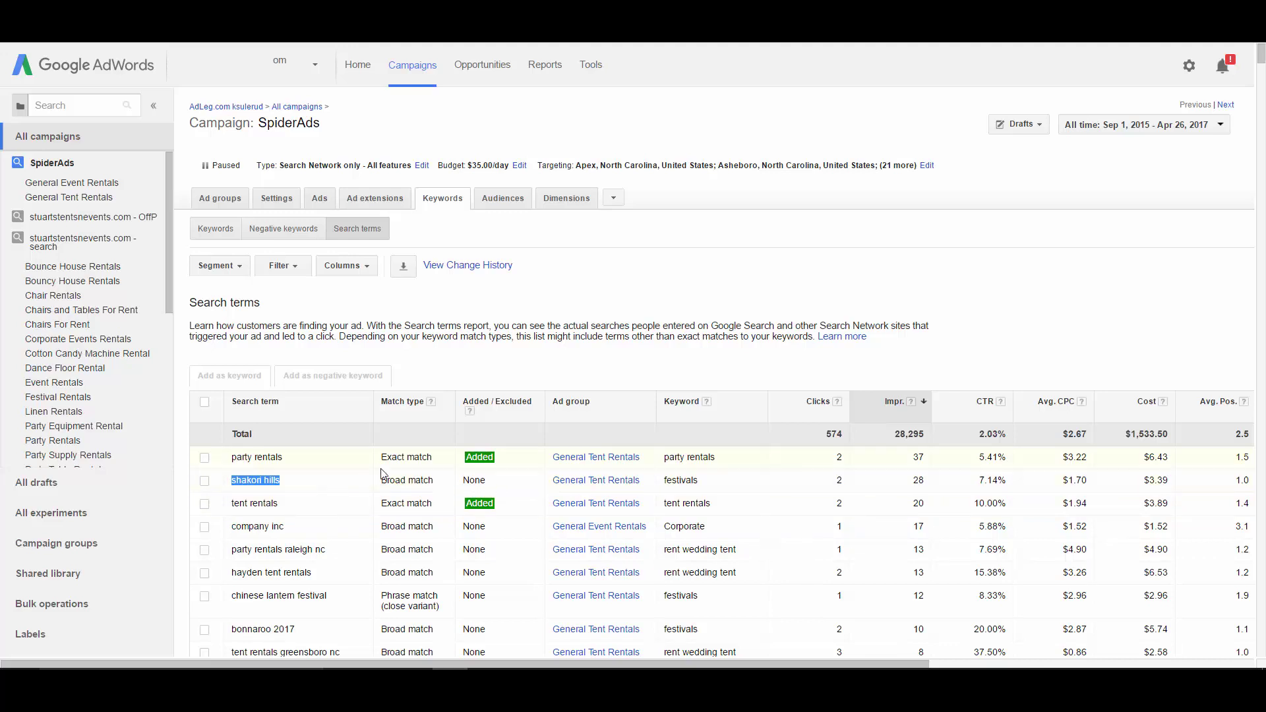
click(336, 480)
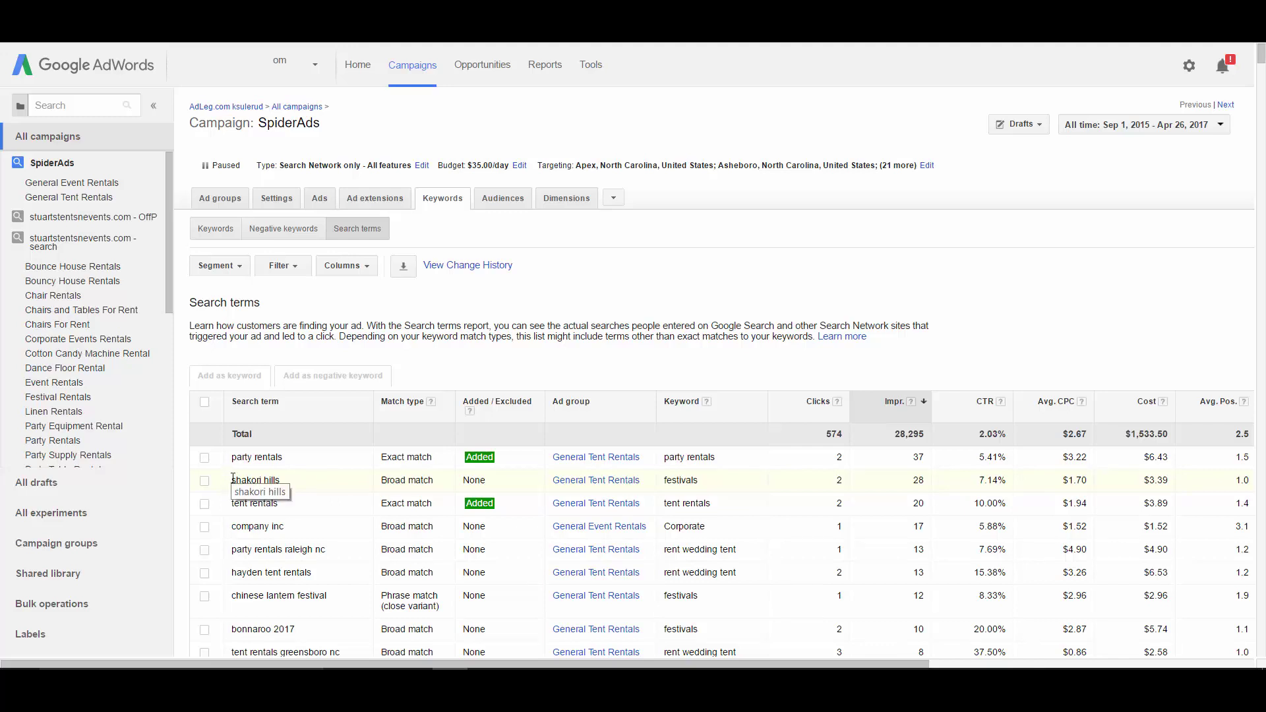
drag(232, 480, 297, 488)
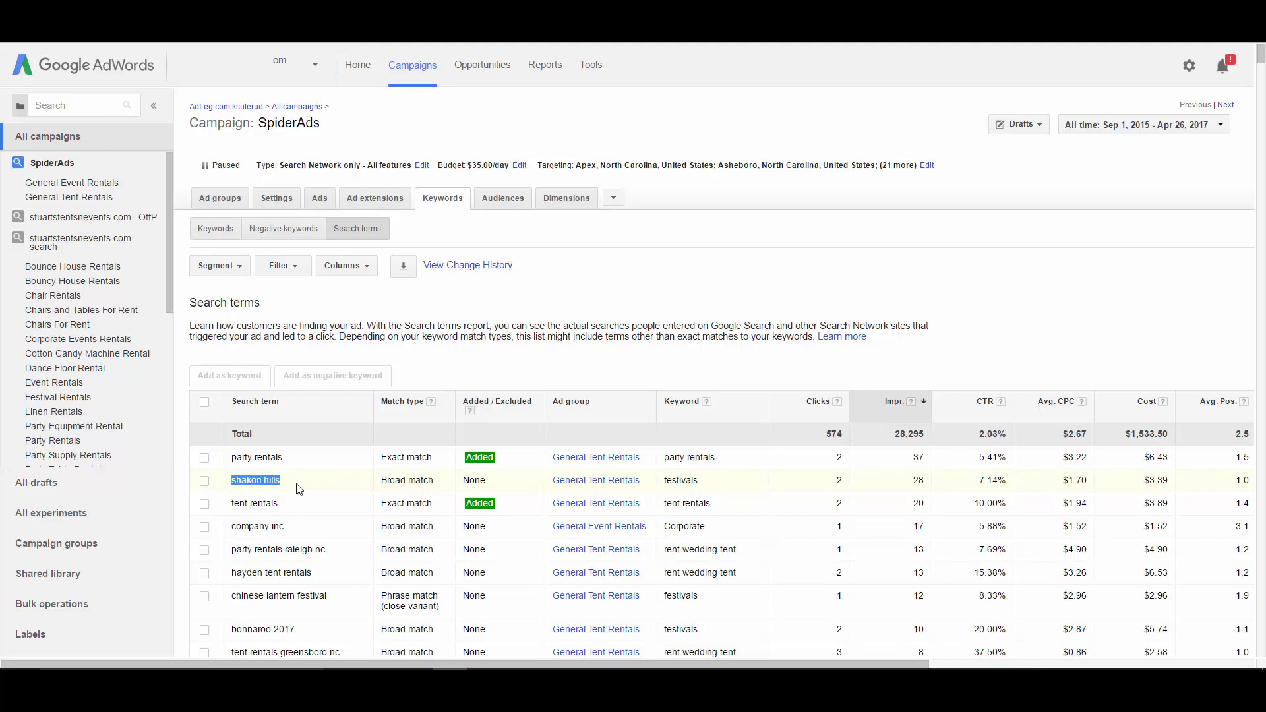
Step: Start adding shakori hills as a negative keyword, choosing campaign level versus negative keyword list
click(286, 487)
click(205, 482)
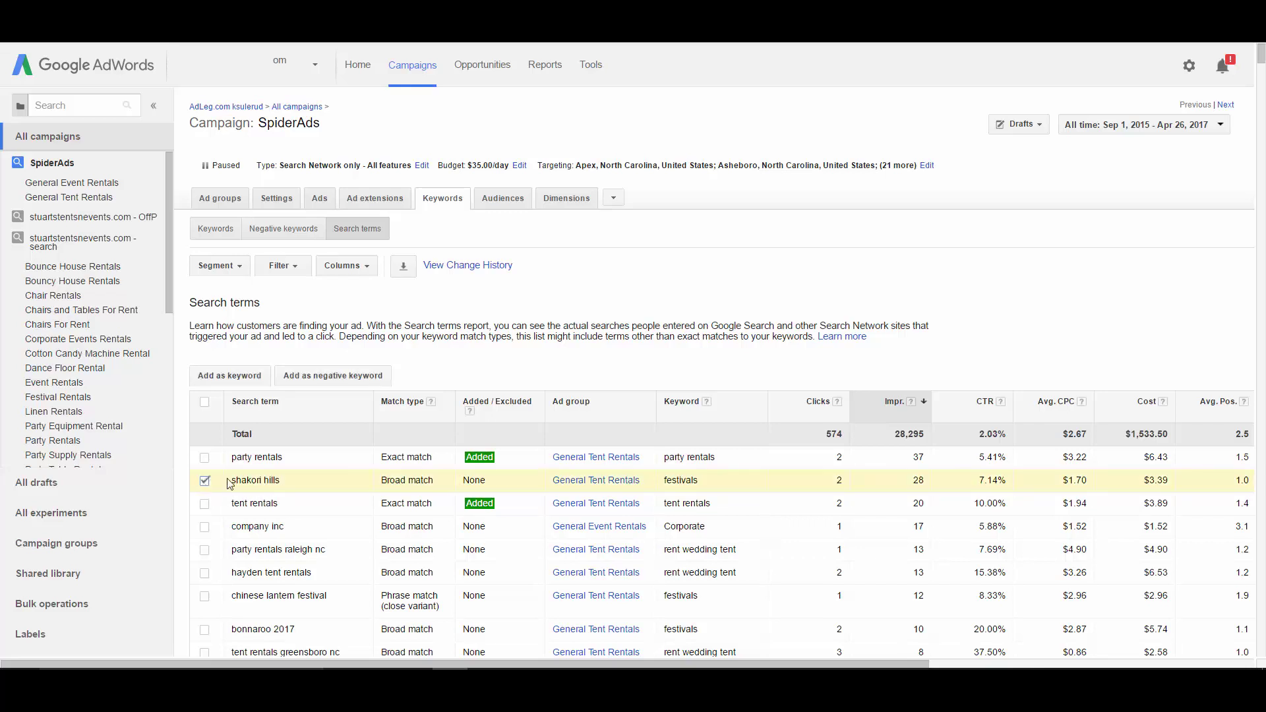
click(346, 378)
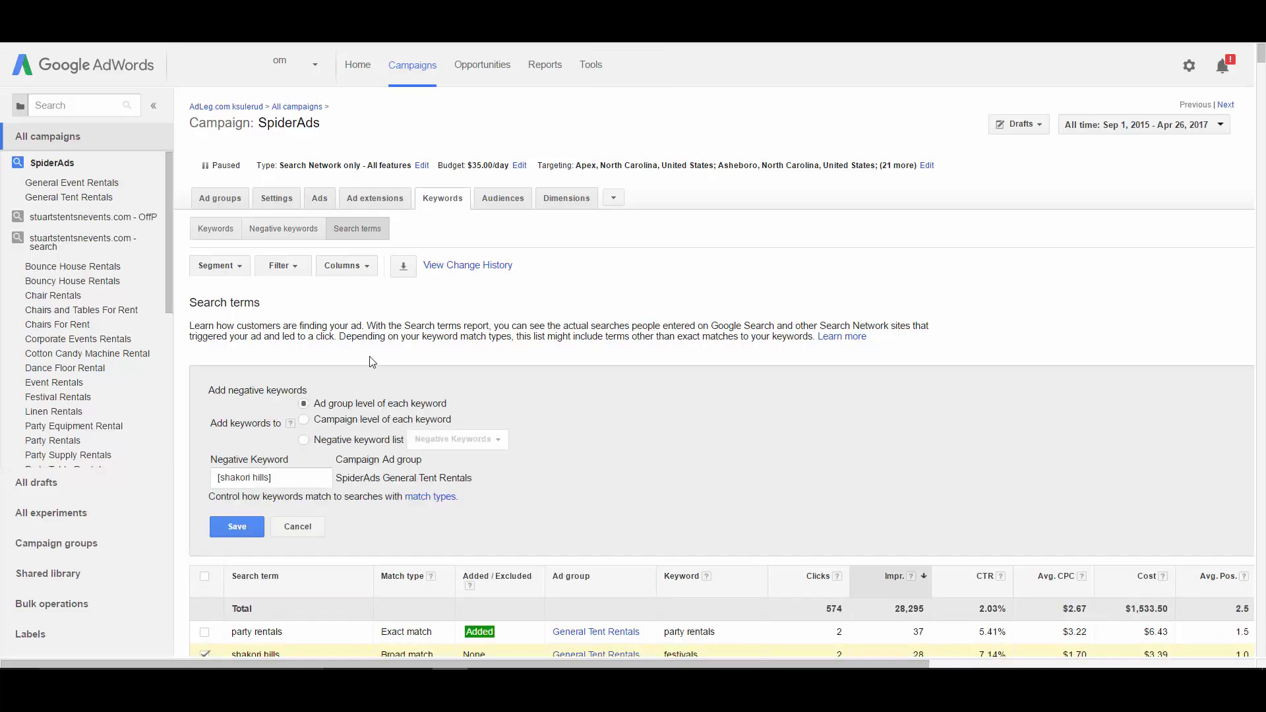
click(304, 420)
click(304, 440)
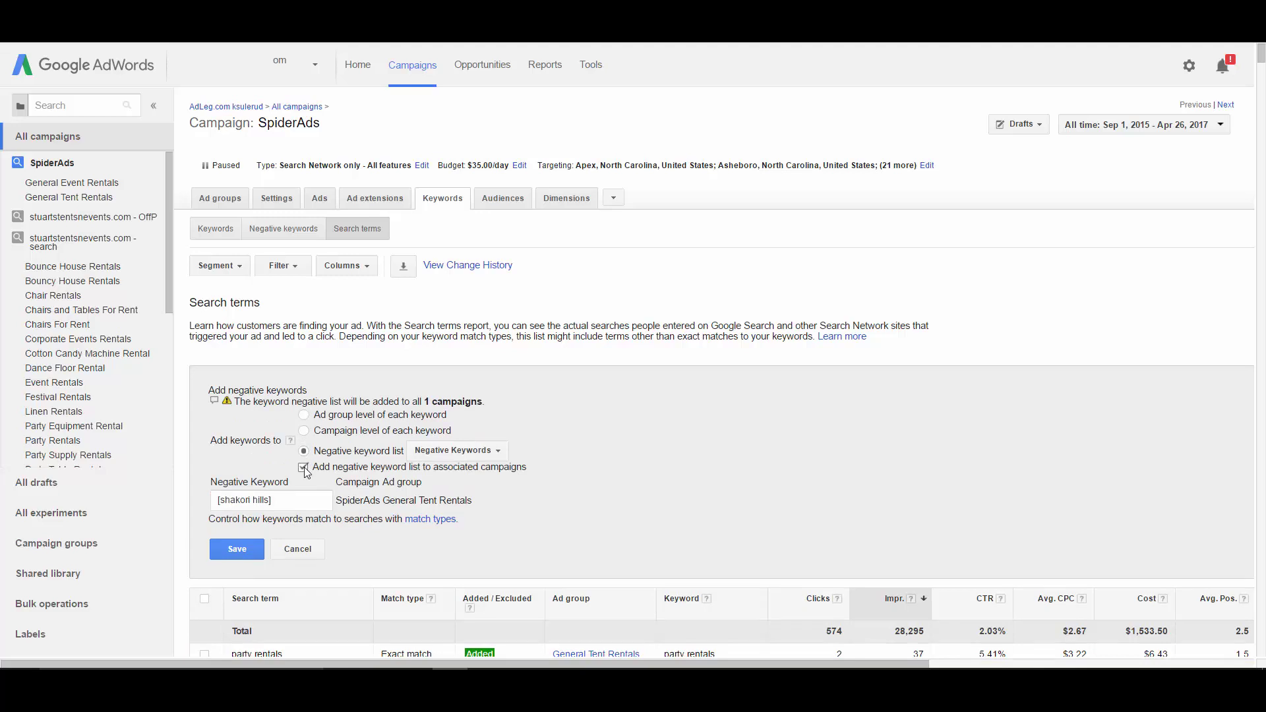
click(304, 467)
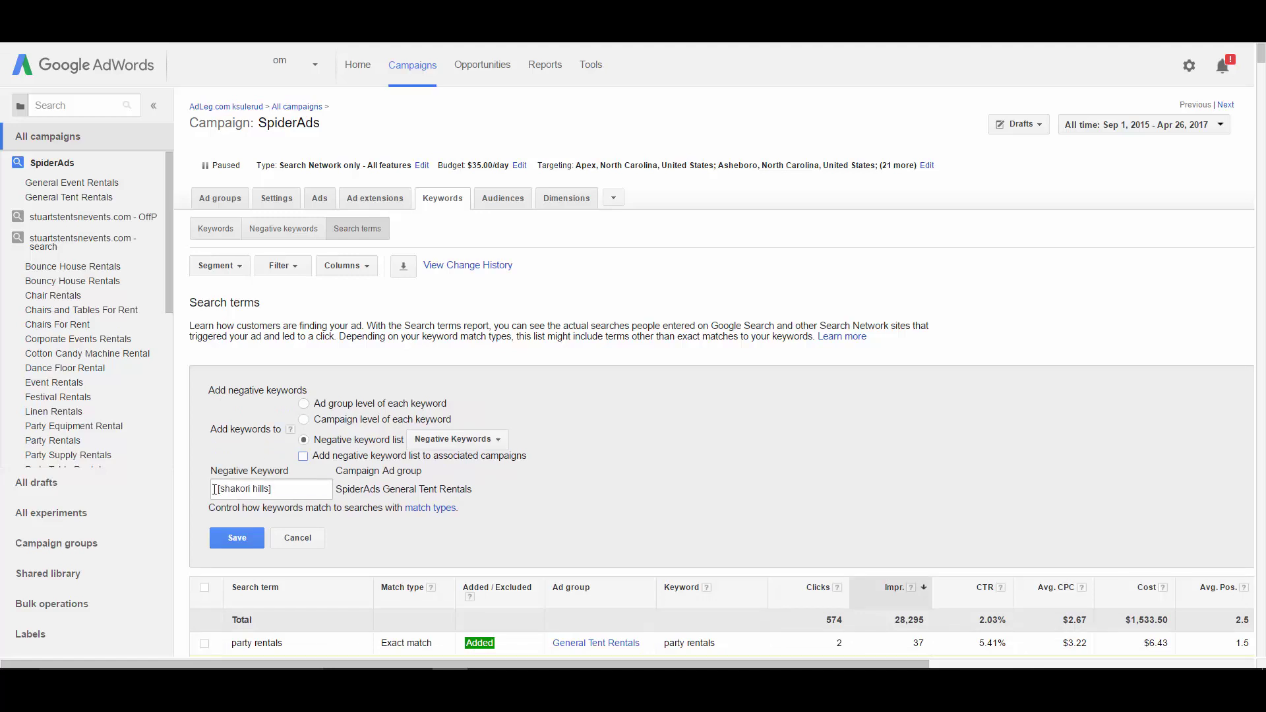
Step: Delete the leading bracket from [shakori hills] in the Negative Keyword field, then close the form
drag(214, 489, 270, 490)
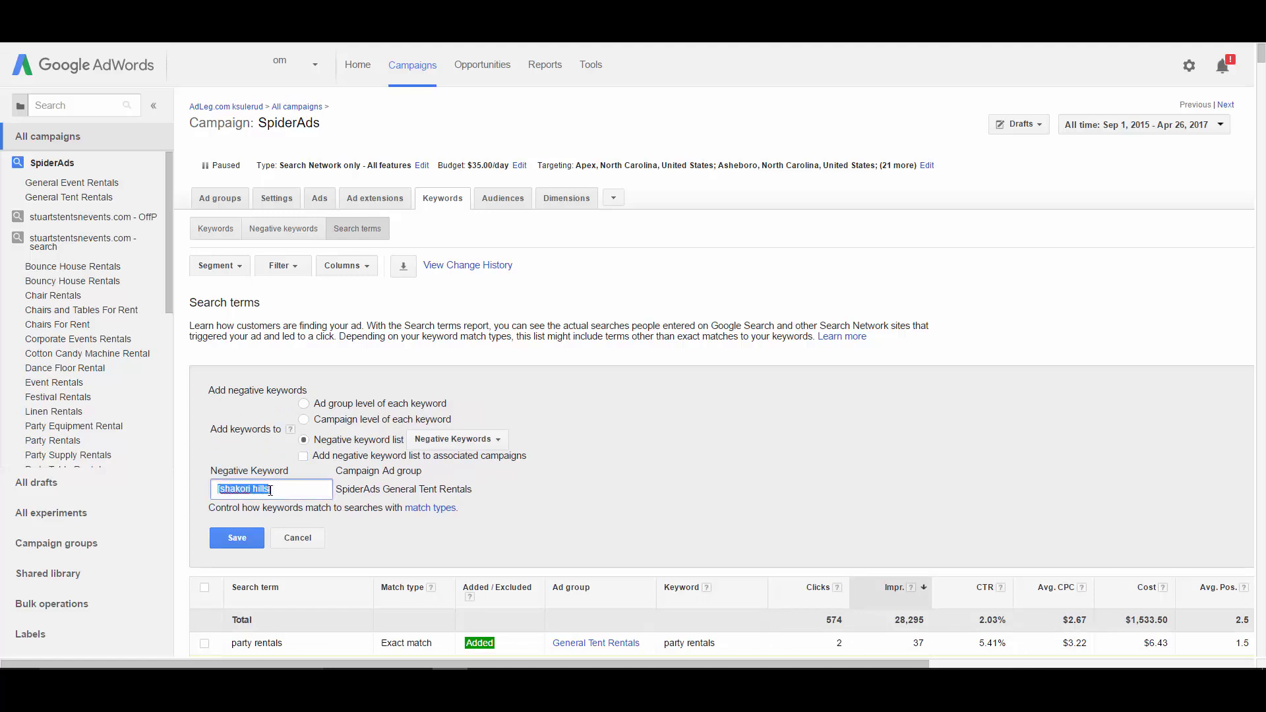
click(311, 489)
key(Delete)
click(216, 498)
drag(218, 491, 273, 492)
click(278, 490)
click(318, 538)
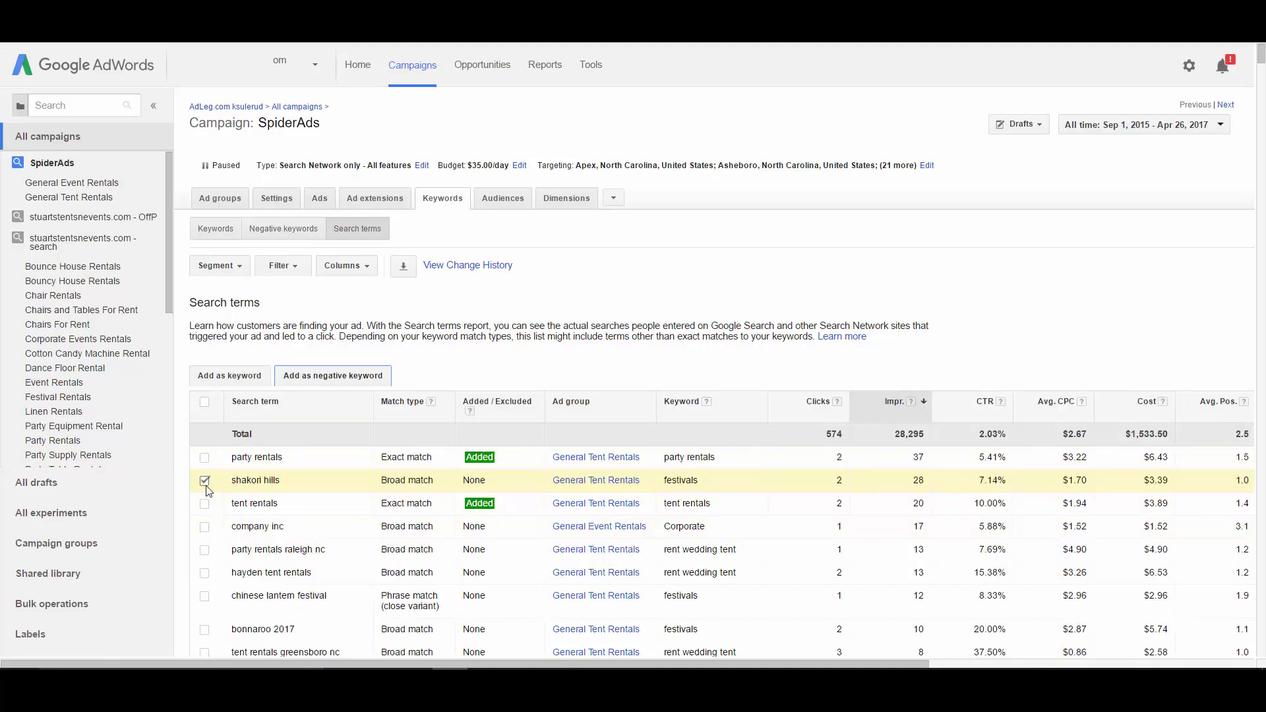
click(205, 481)
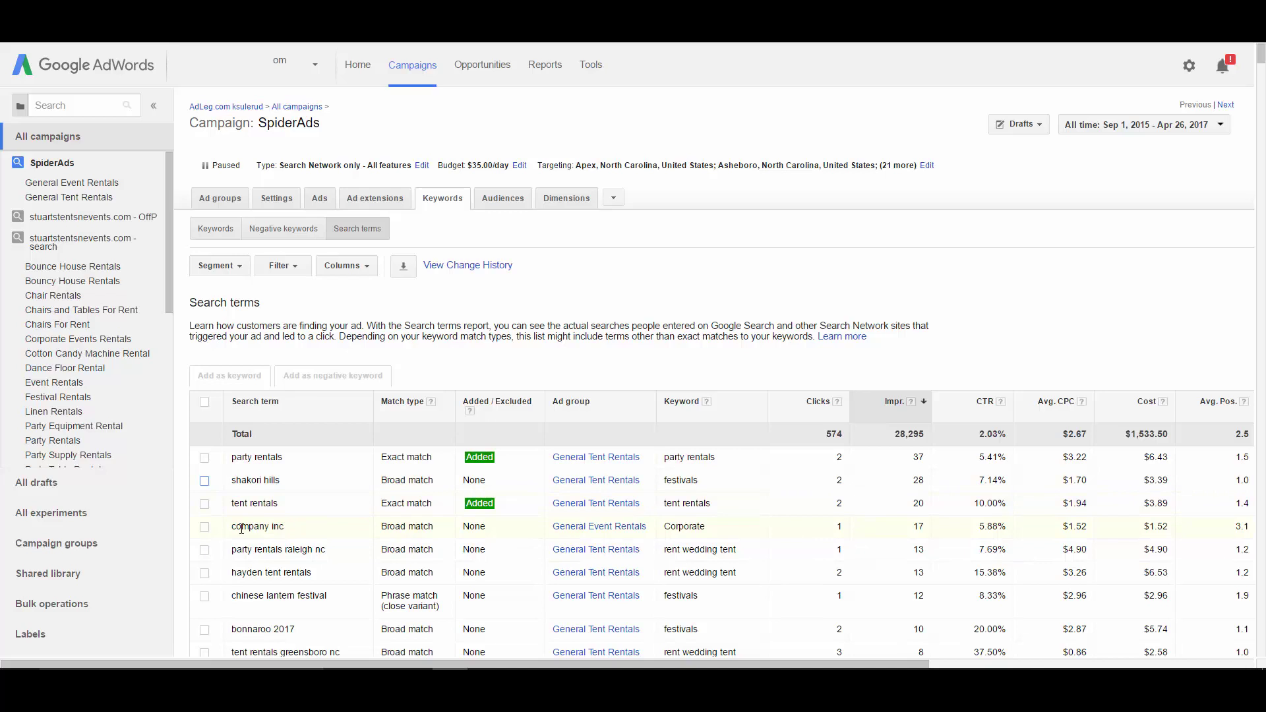
click(204, 527)
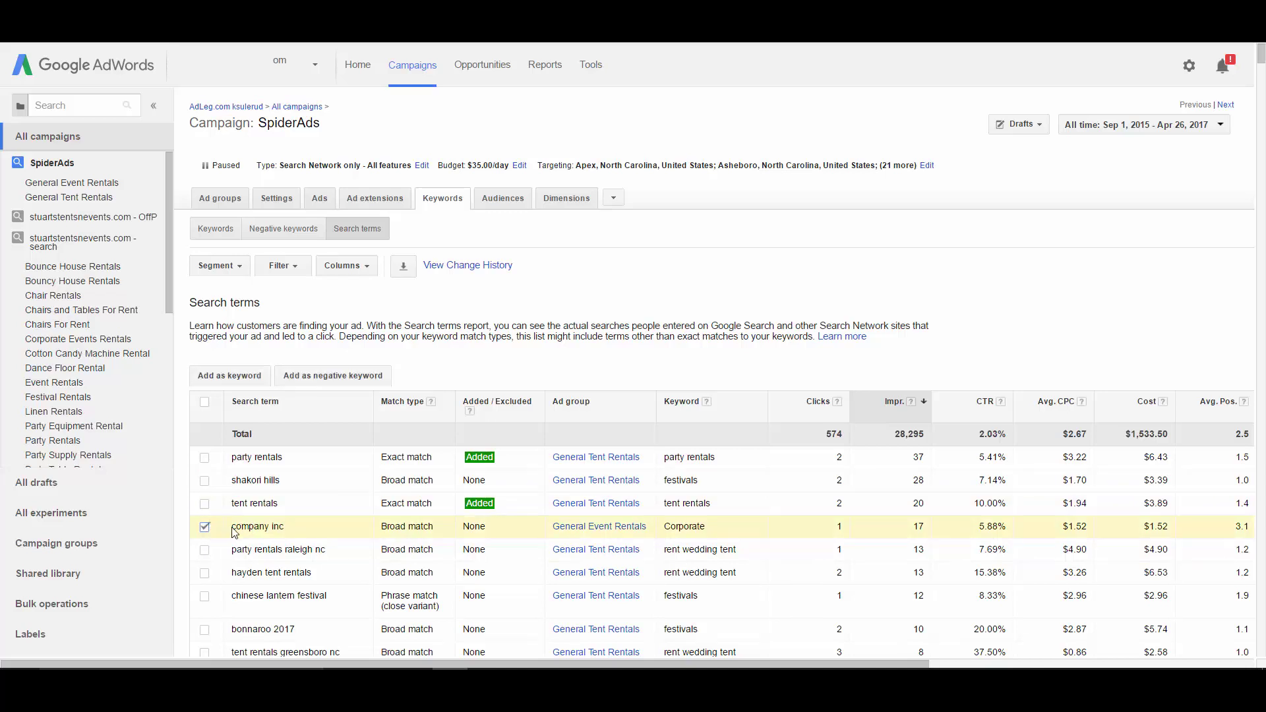
drag(232, 527, 285, 527)
click(241, 529)
click(204, 527)
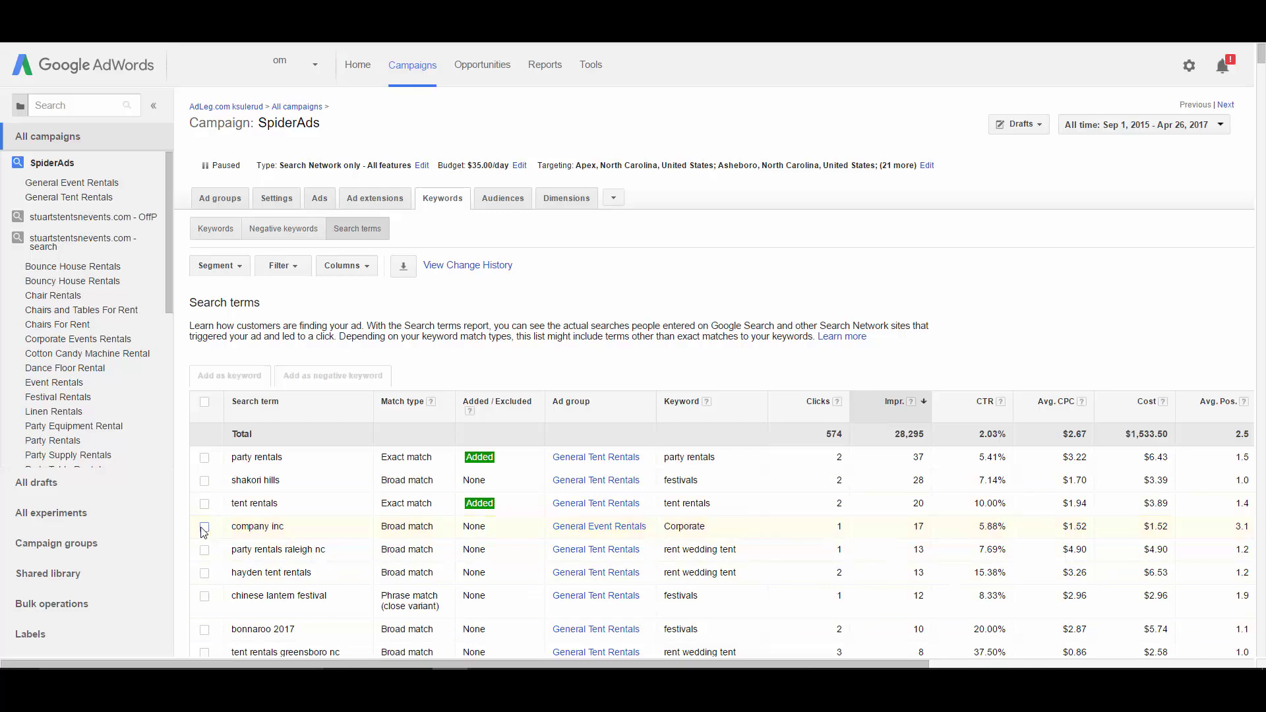
click(205, 596)
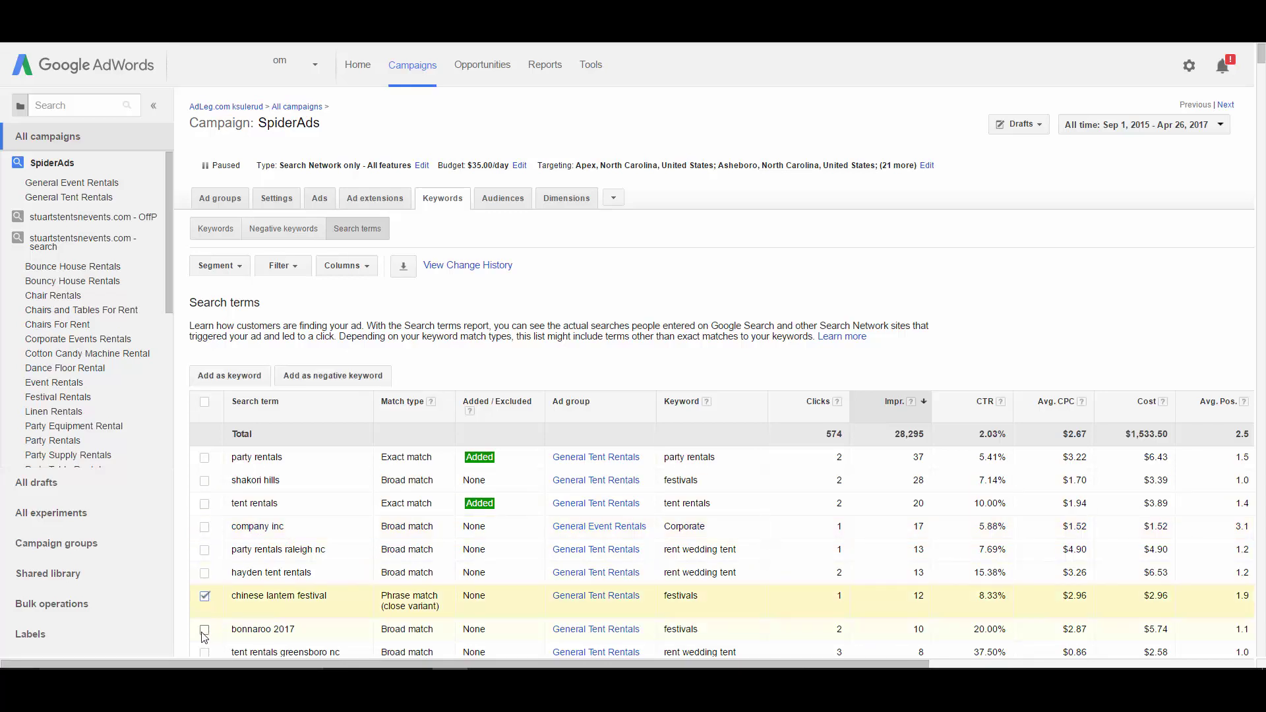
click(203, 630)
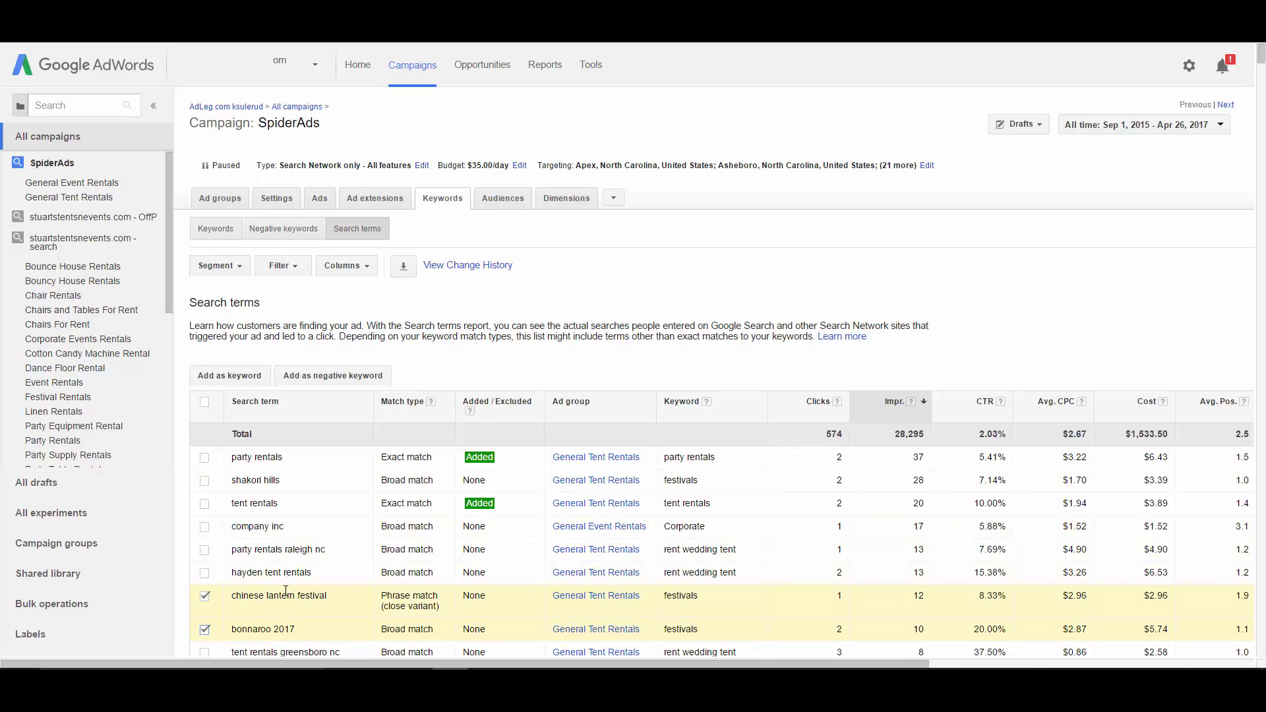
click(205, 597)
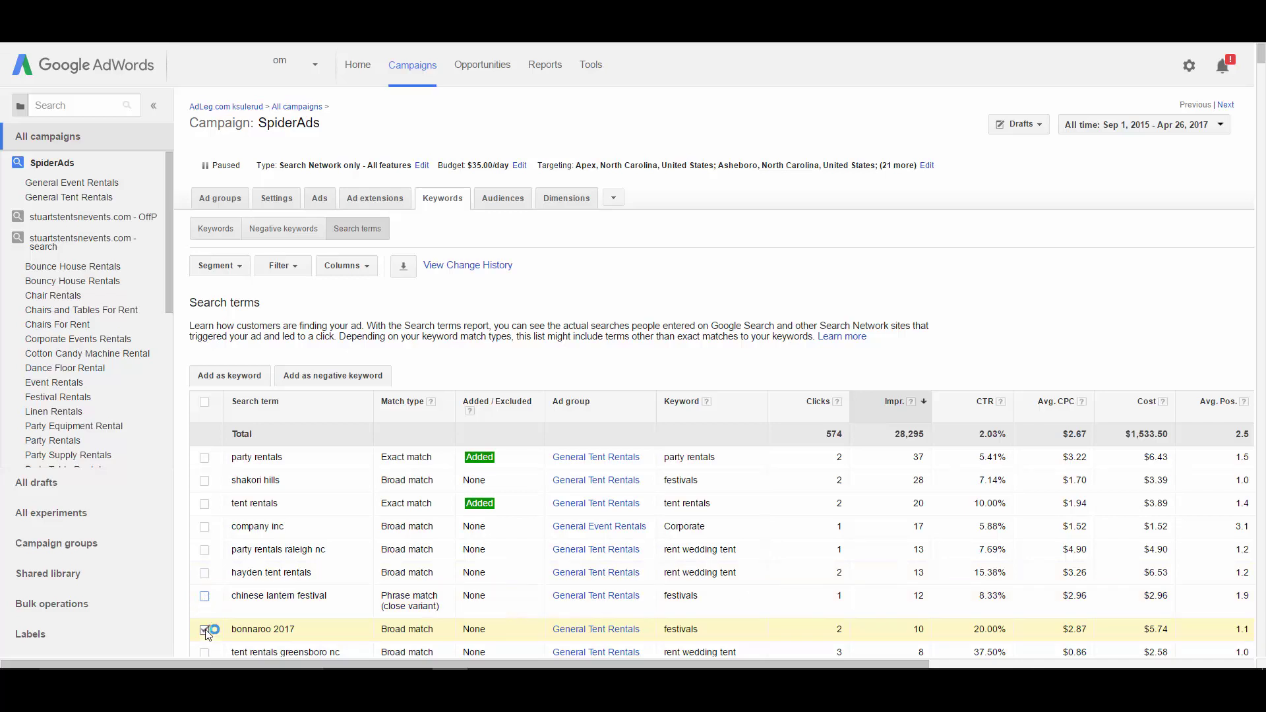
click(204, 630)
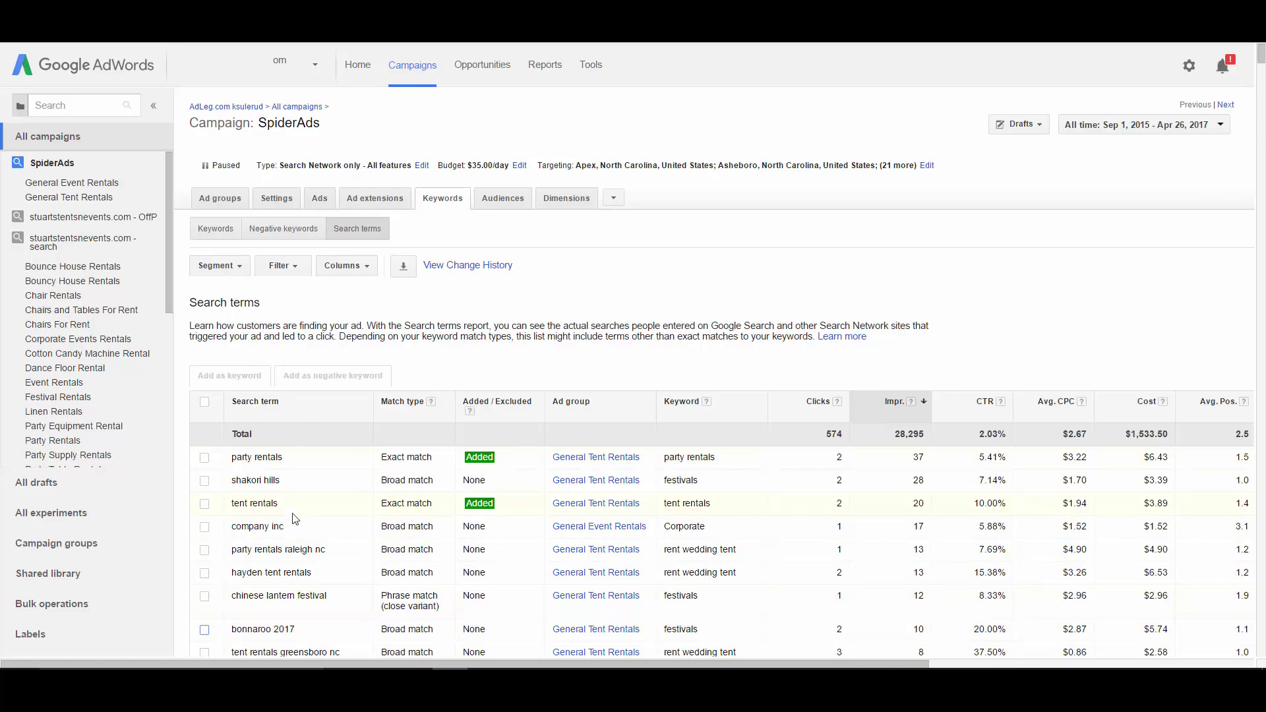
Step: Check the party rentals raleigh nc row in the Search terms table
click(205, 550)
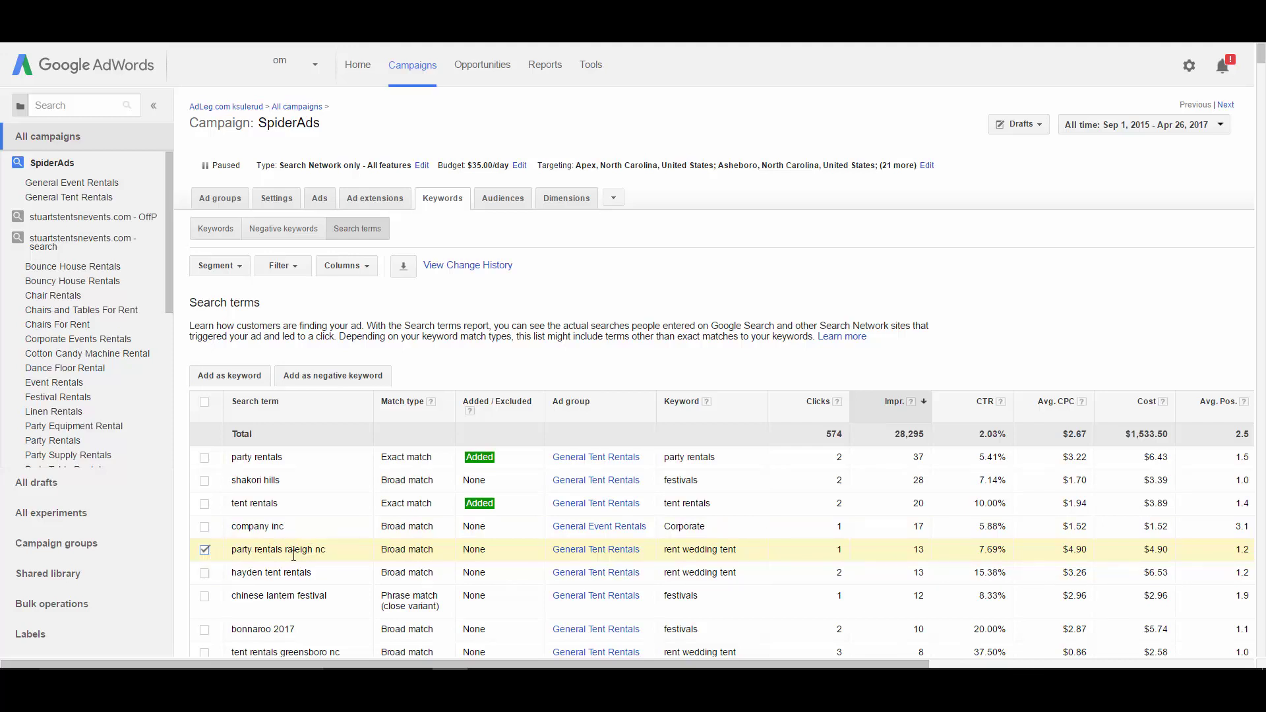
Step: Draft party rentals raleigh nc as [party rentals raleigh nc] in Add as keyword, then cancel unsaved
click(246, 377)
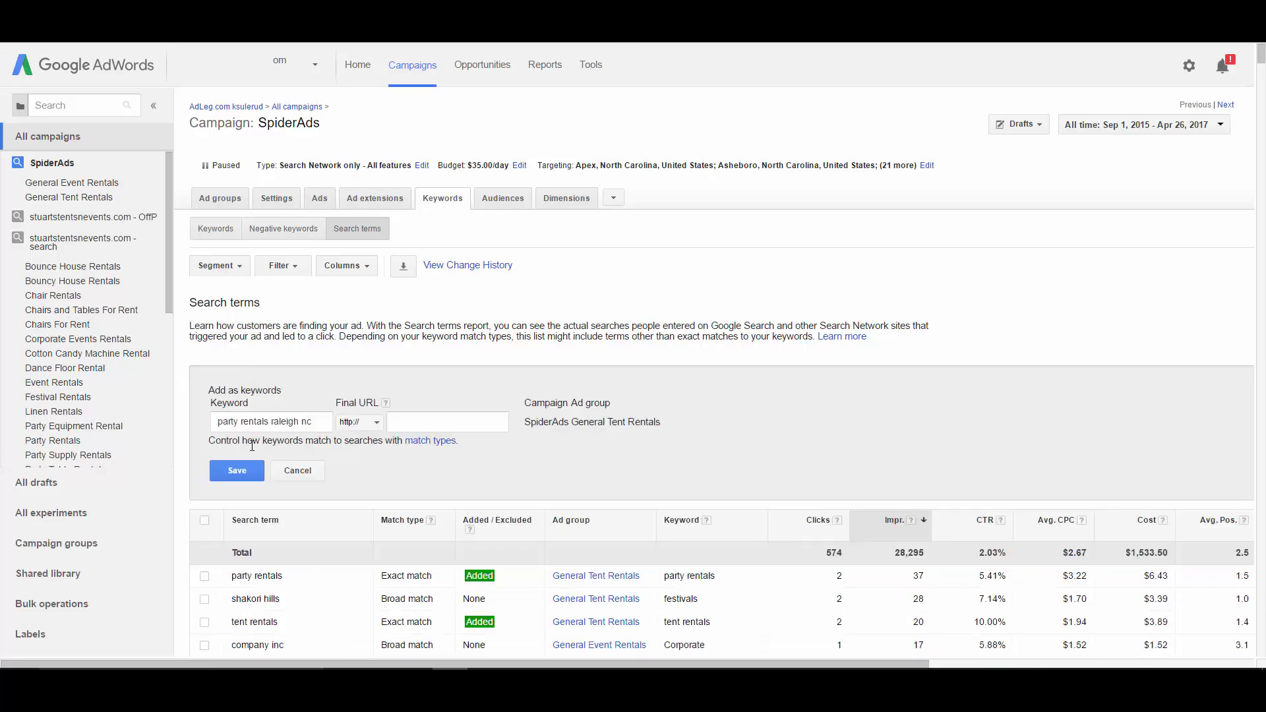
drag(220, 424, 325, 423)
click(327, 423)
text(])
click(218, 423)
text([)
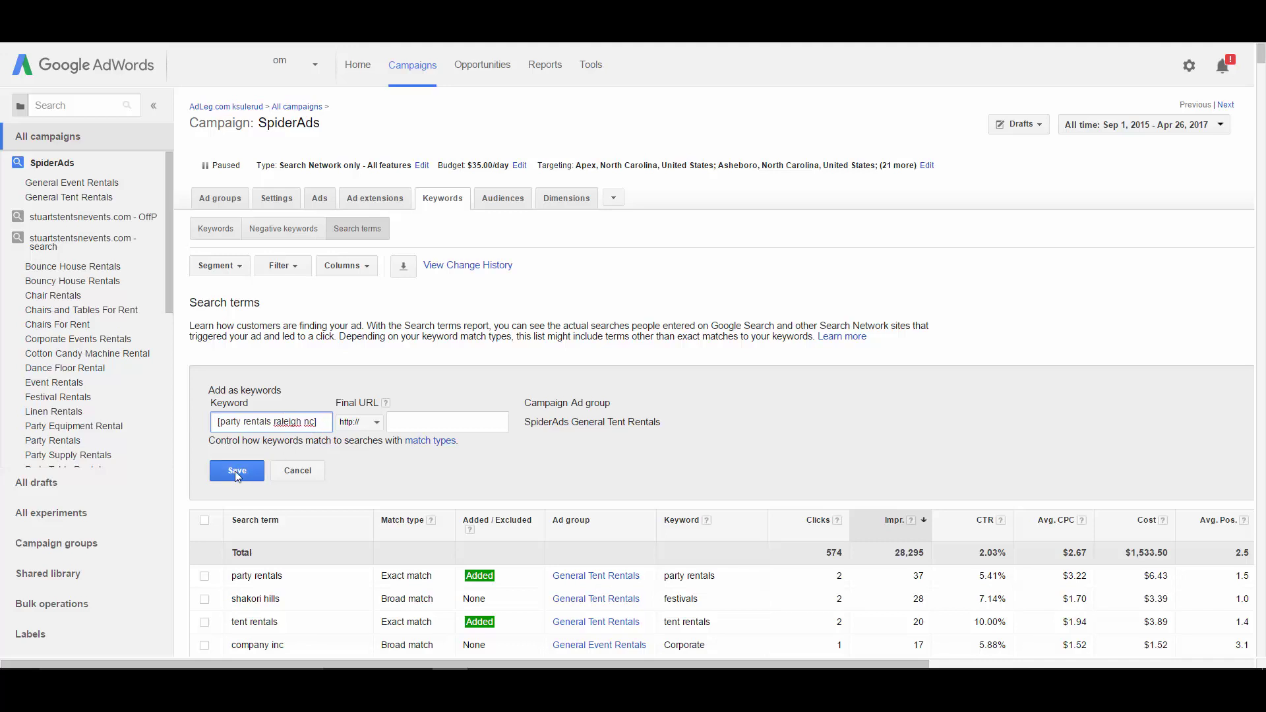
click(303, 472)
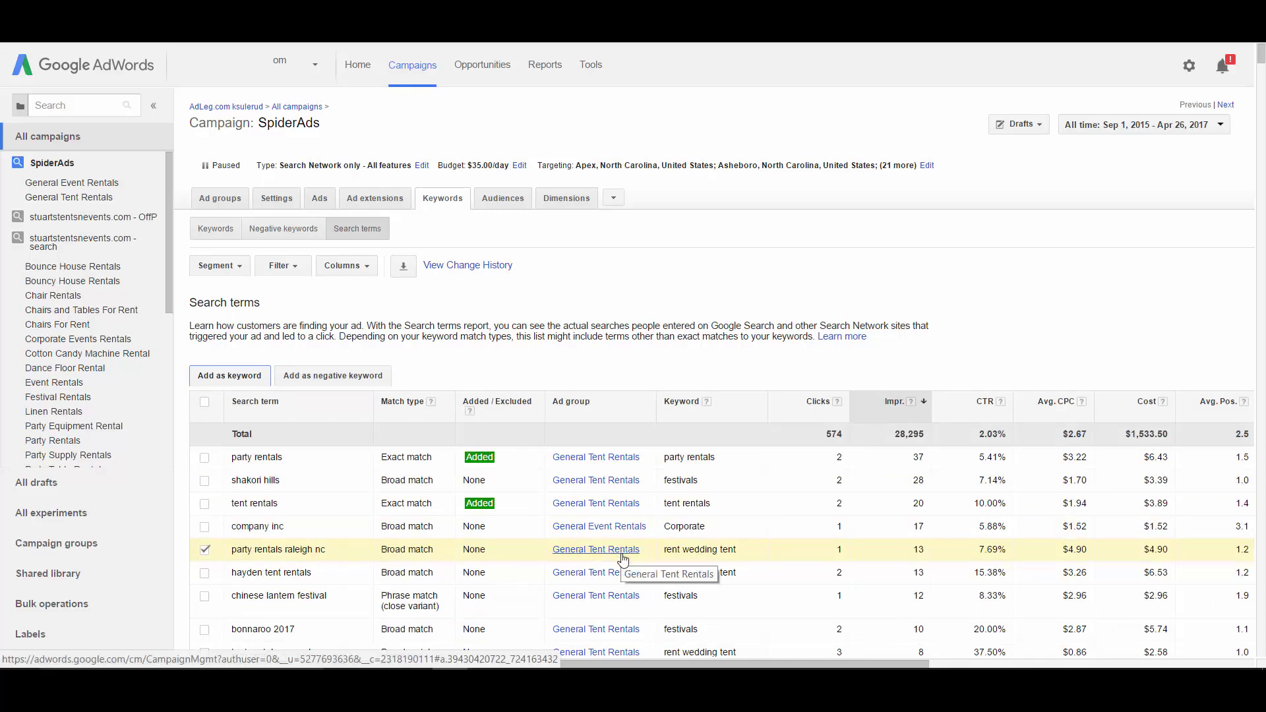
click(205, 550)
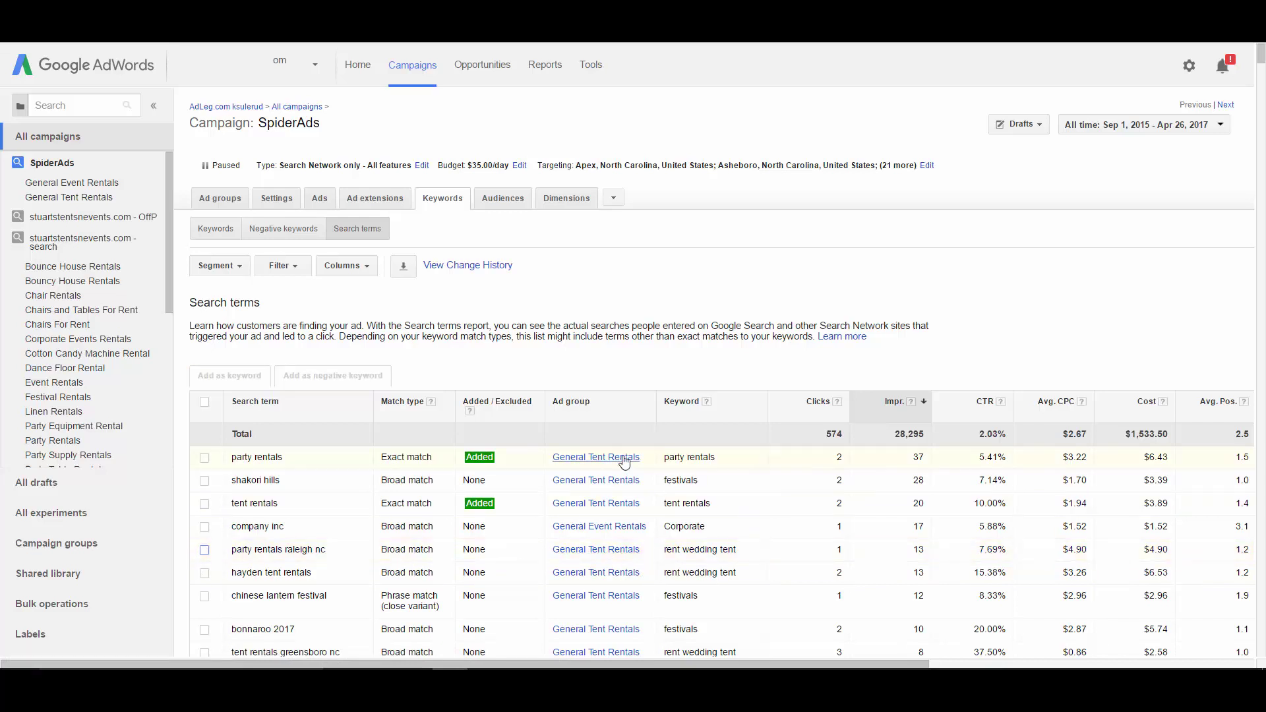
scroll(593, 441, down, 4)
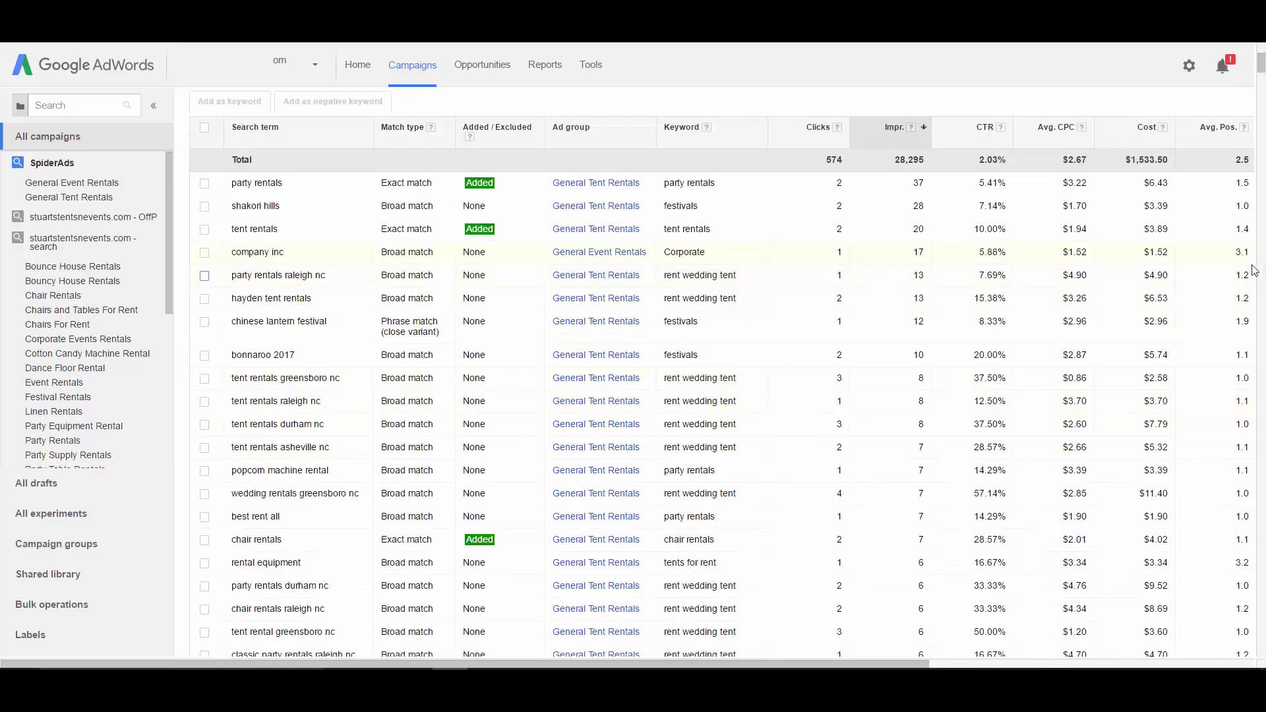
mouse_move(1261, 78)
mouse_down()
mouse_move(1261, 54)
mouse_move(1259, 77)
mouse_up()
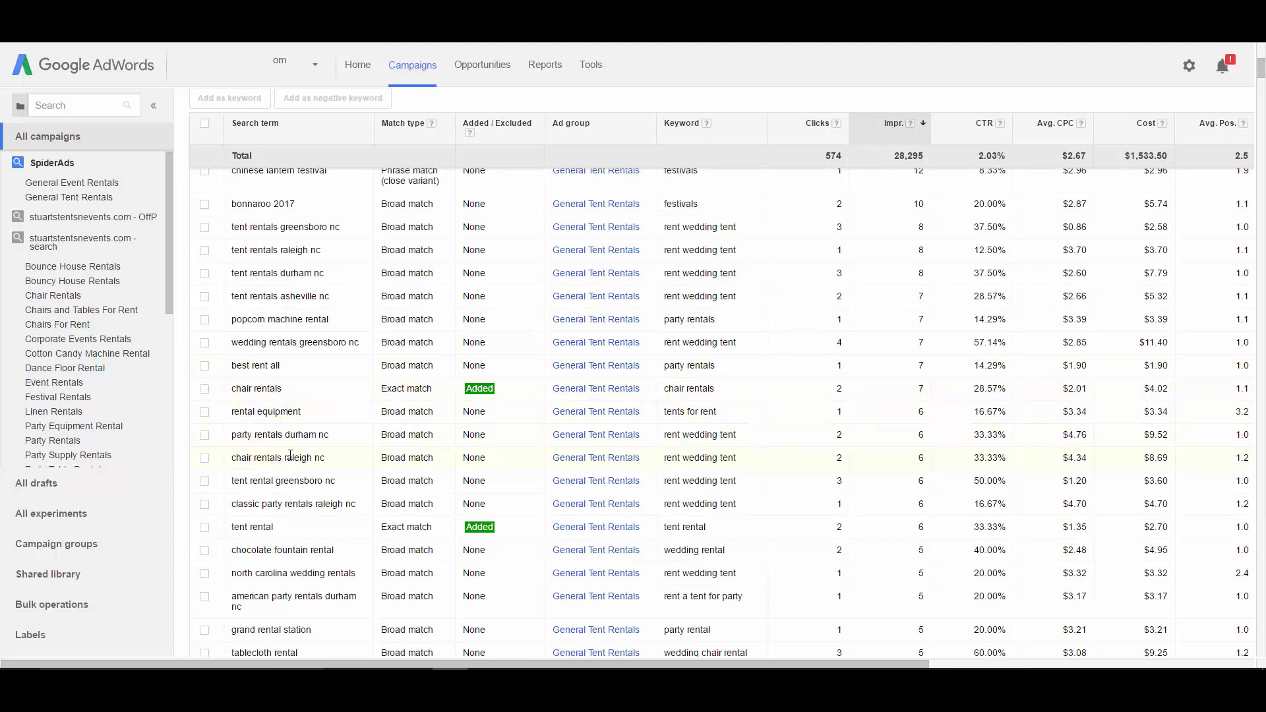
scroll(290, 455, up, 5)
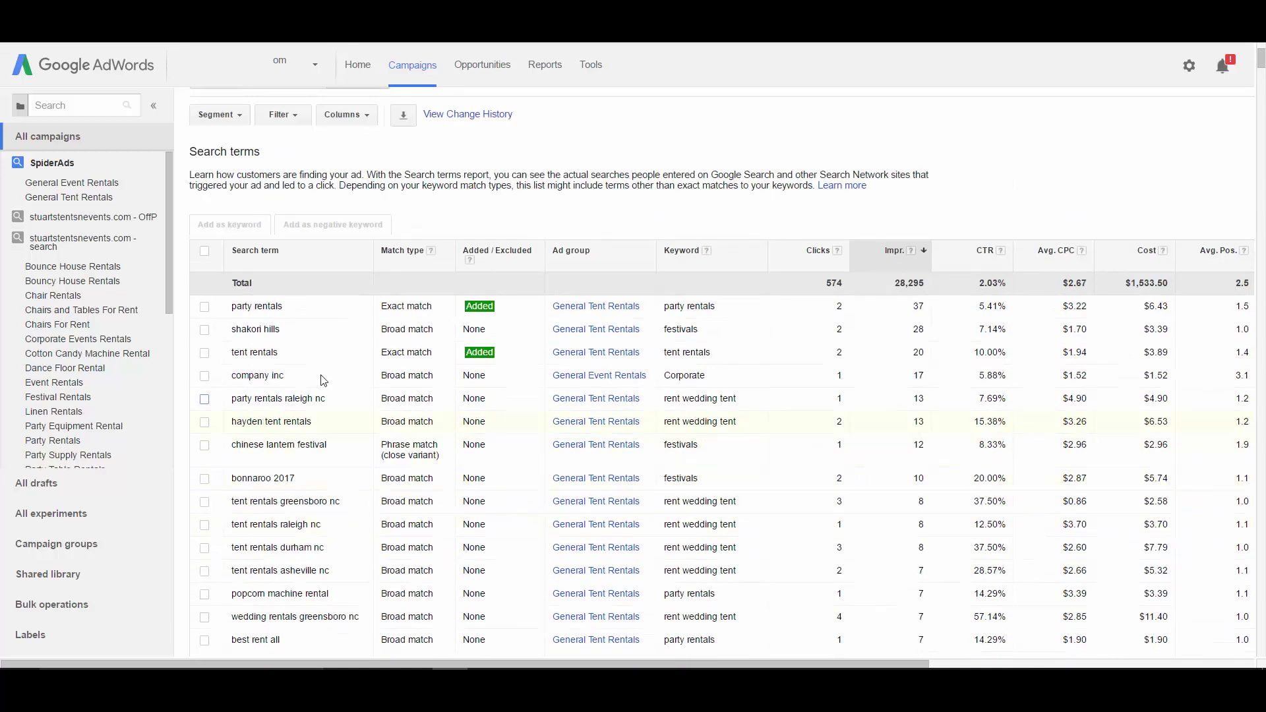
drag(233, 329, 282, 328)
scroll(717, 362, up, 3)
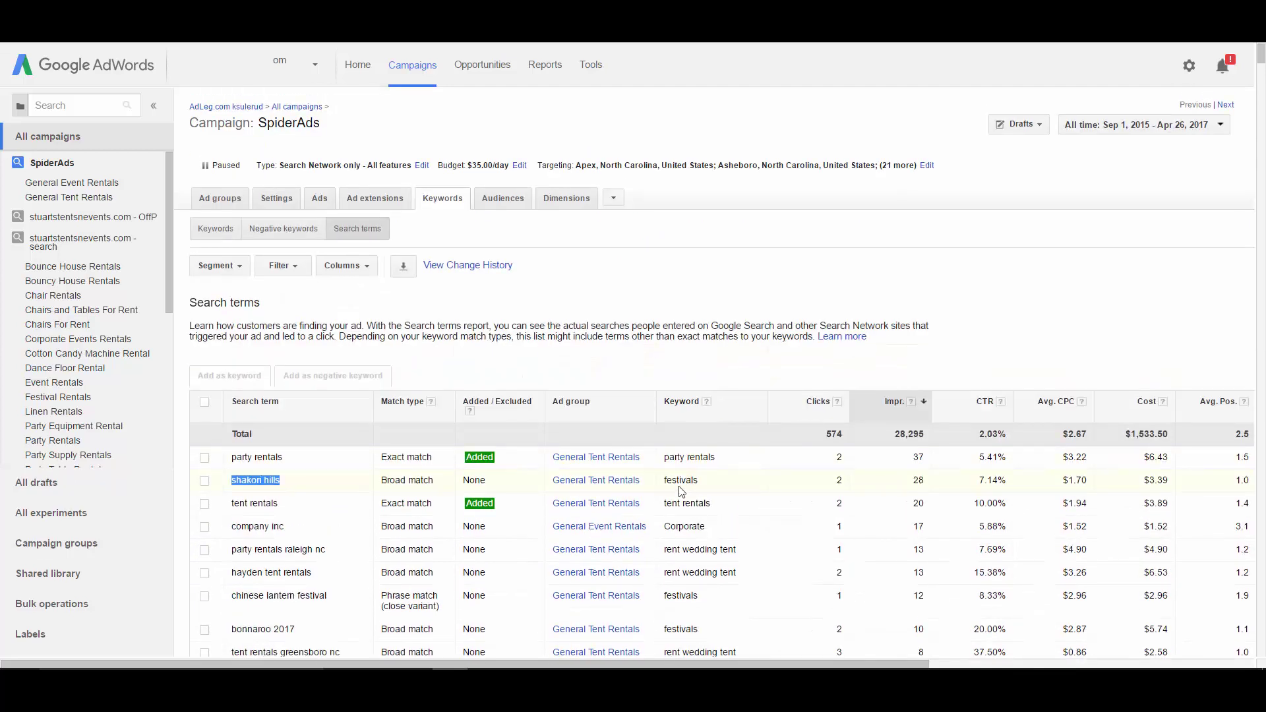
click(241, 478)
drag(231, 479, 287, 480)
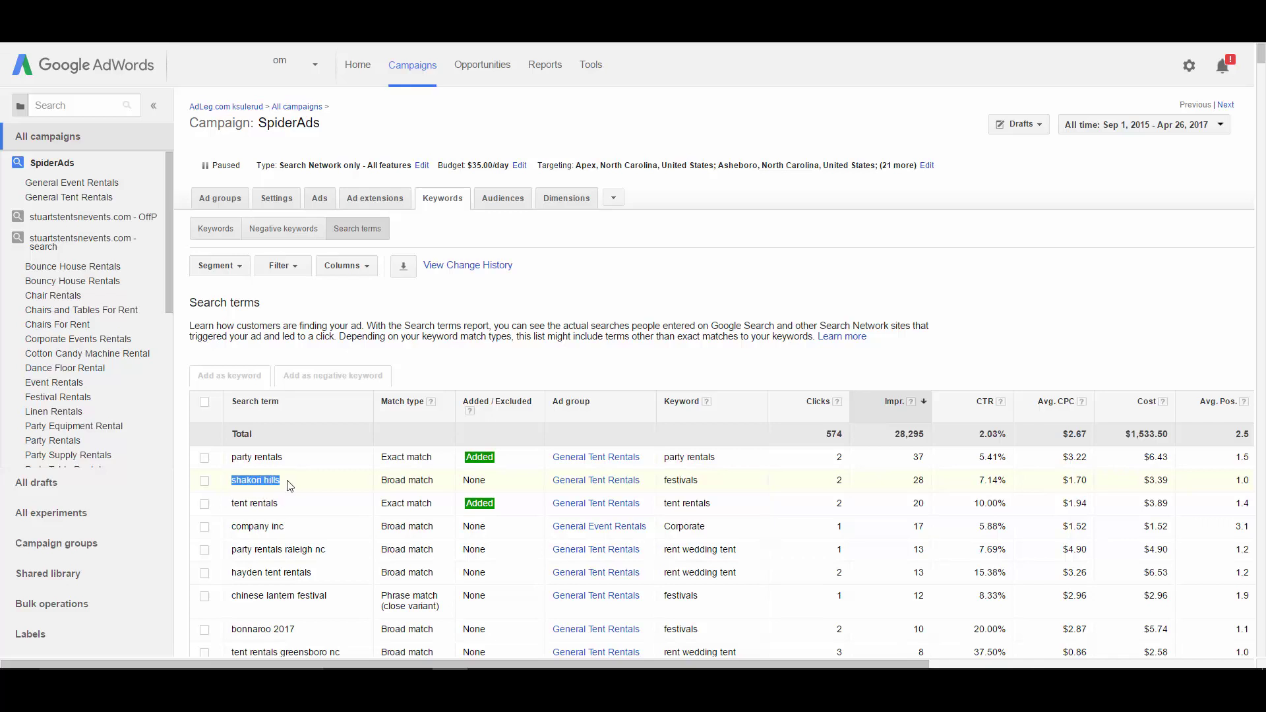